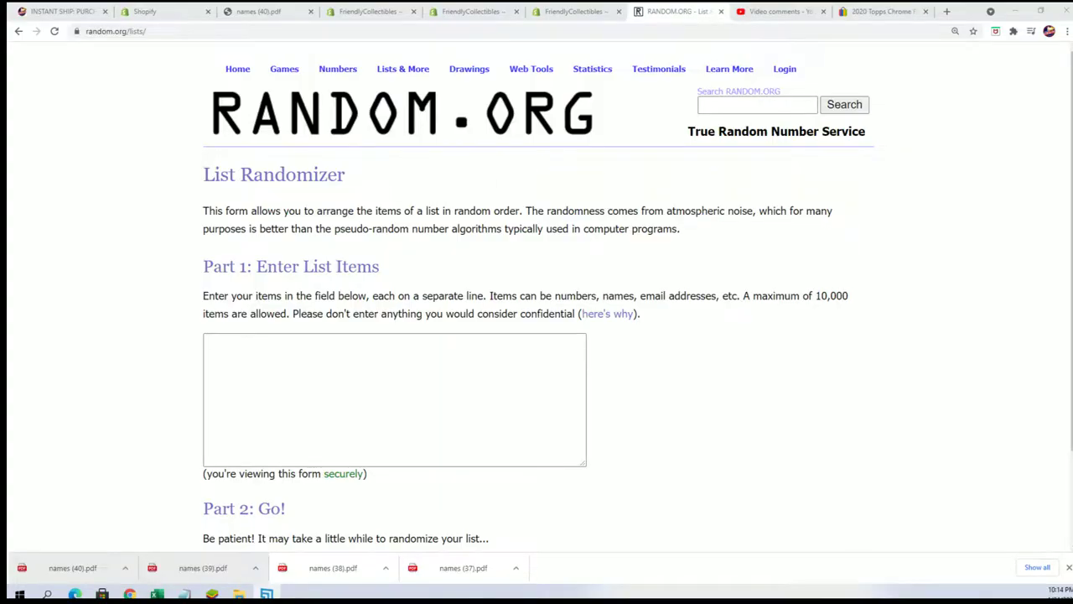
Copy the 32 owner names from Notepad into RANDOM.ORG's List Randomizer box
left_click(185, 594)
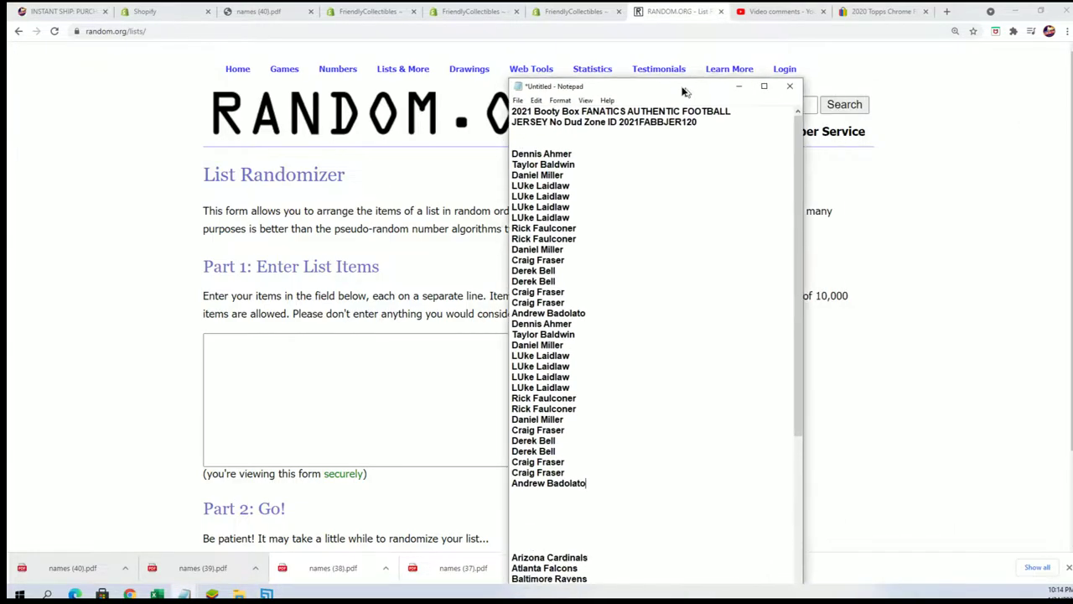
left_click_drag(598, 443, 493, 107)
right_click(581, 106)
left_click(558, 162)
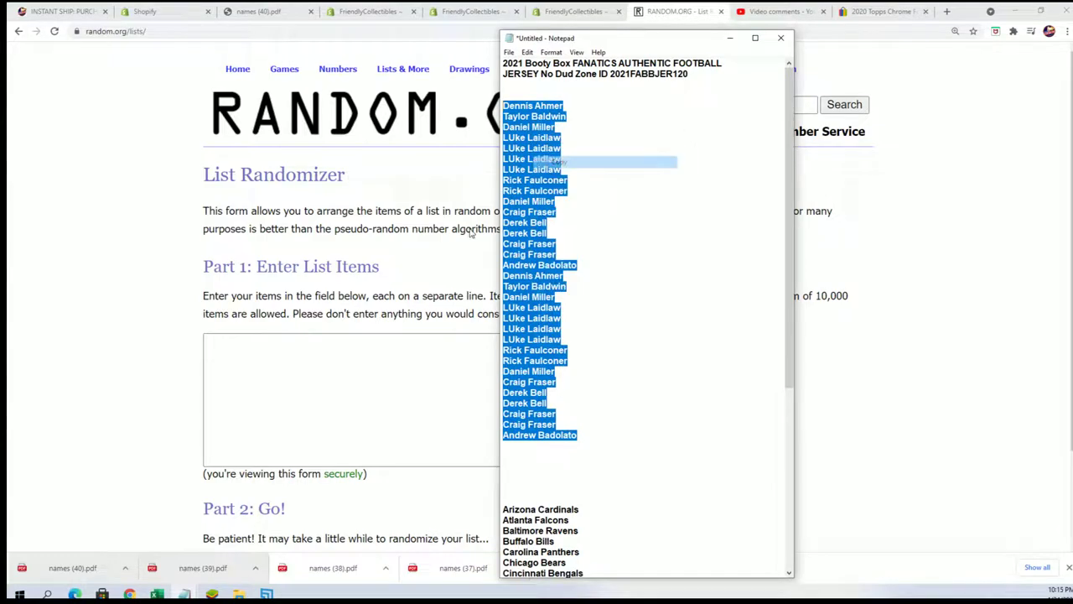
right_click(344, 344)
left_click(371, 431)
Randomize the owner list, then re-shuffle it with Again! six more times
scroll(647, 407, "down", 2)
left_click(244, 451)
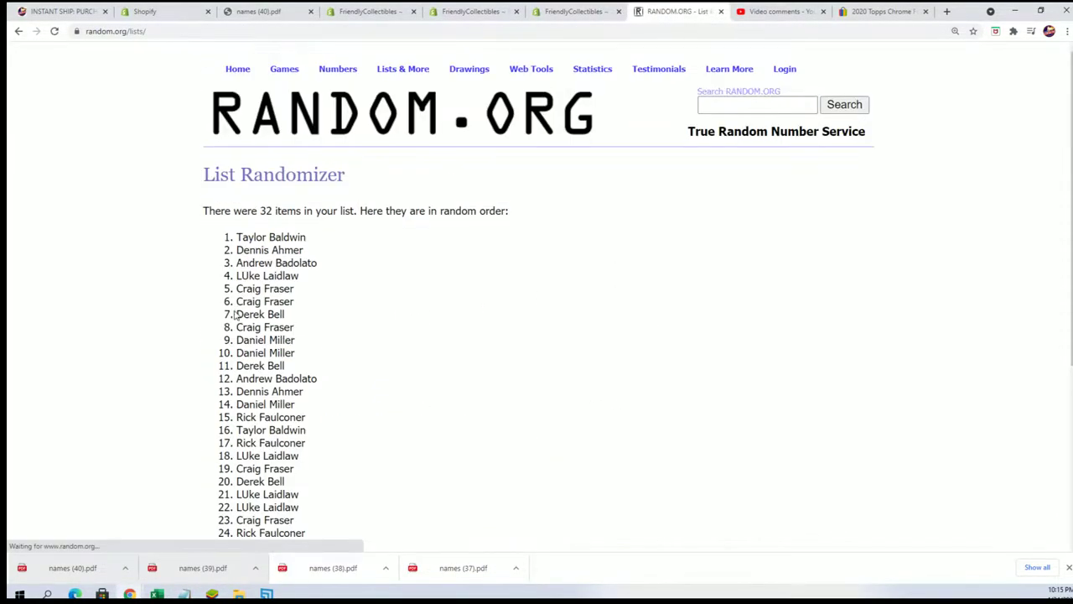
scroll(201, 426, "down", 5)
left_click(225, 513)
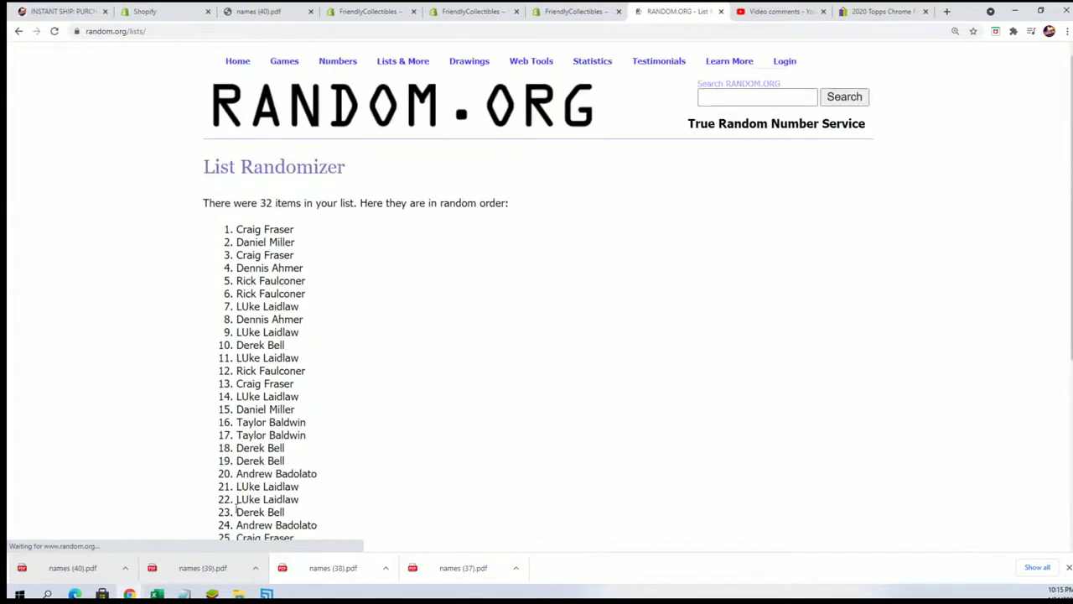
scroll(209, 469, "down", 5)
left_click(227, 449)
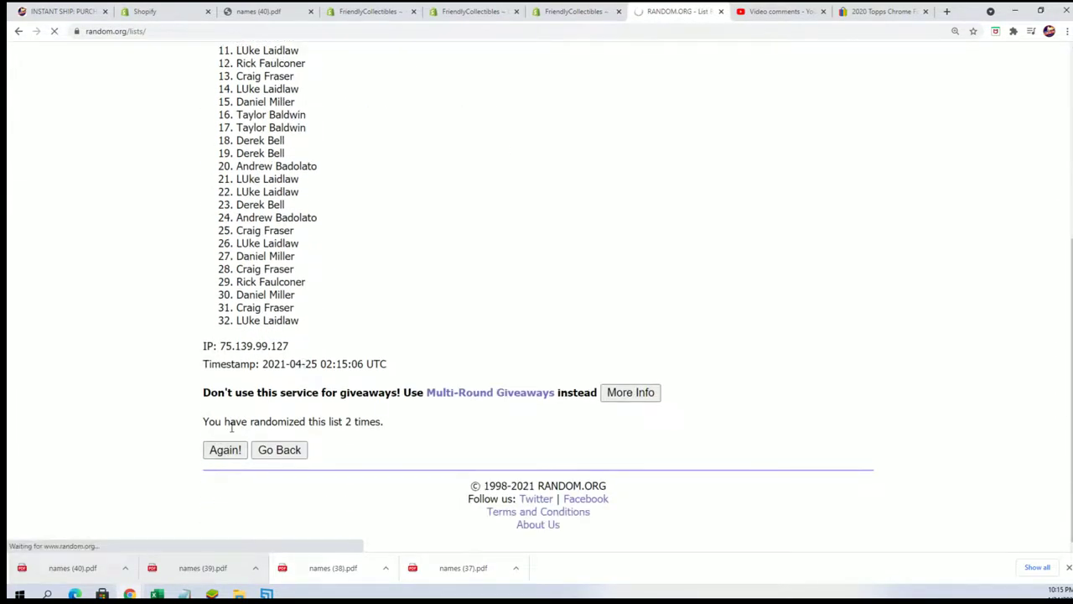
scroll(226, 420, "down", 5)
left_click(225, 449)
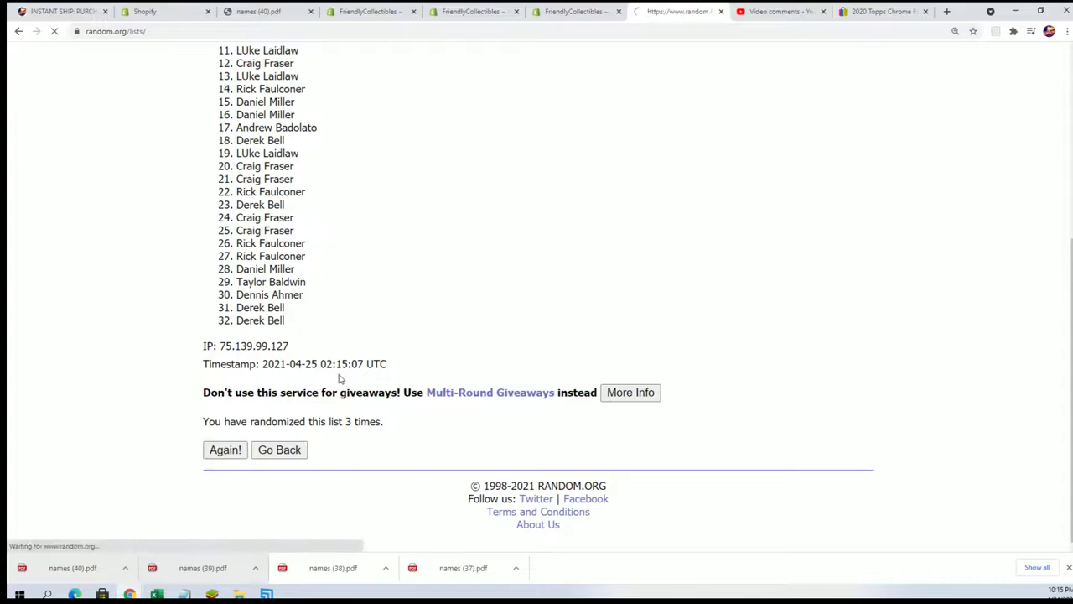
scroll(238, 441, "down", 5)
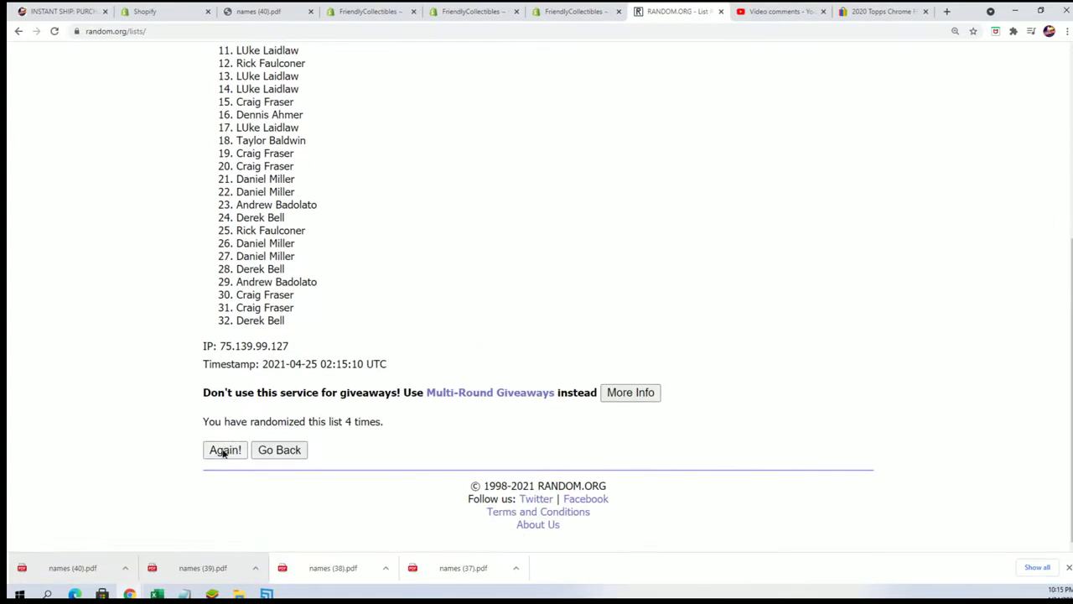
left_click(224, 451)
left_click(227, 450)
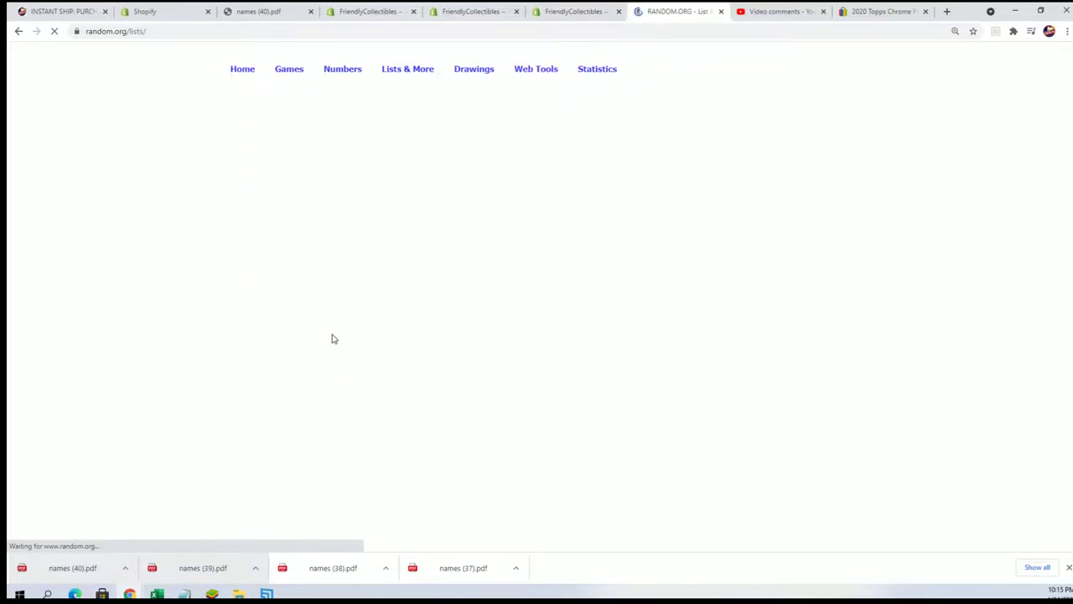
scroll(352, 352, "down", 4)
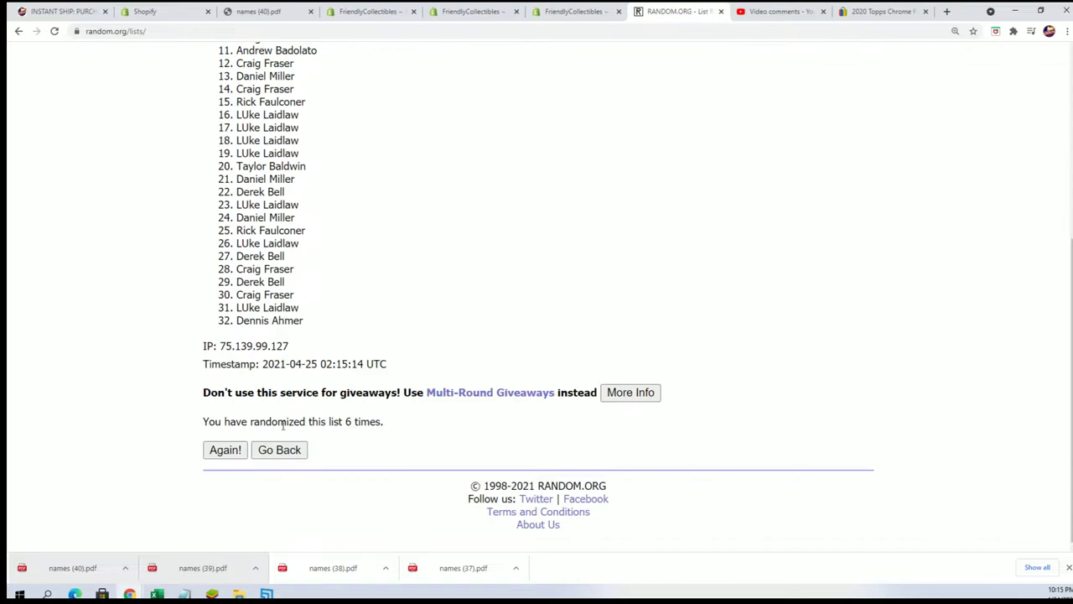
left_click(237, 453)
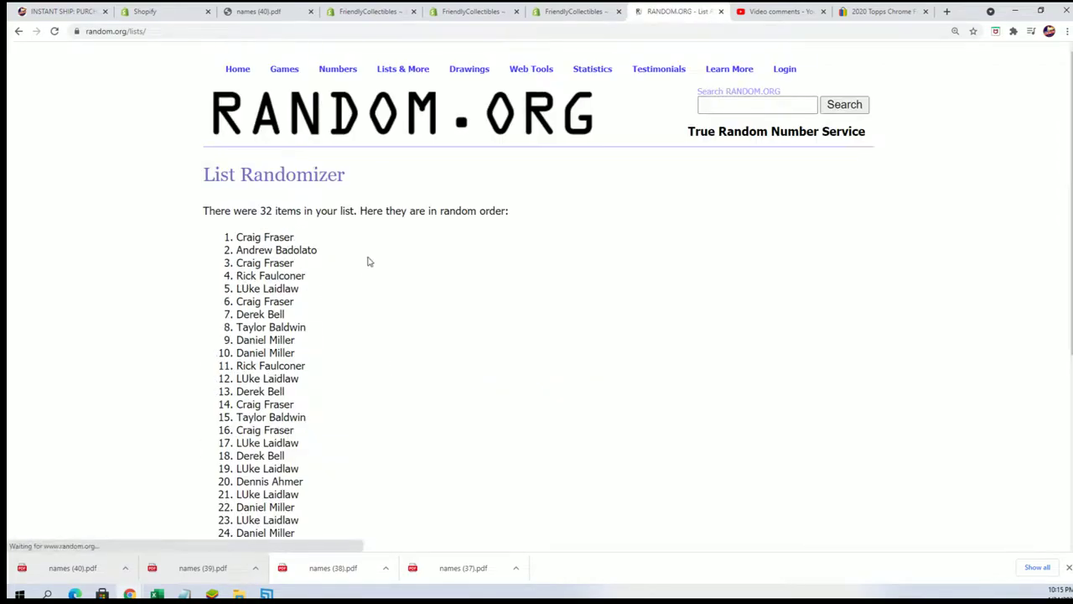
Select randomized entries 1 through 32 in the results list and copy them
scroll(269, 178, "down", 1)
mouse_move(237, 118)
left_mouse_down()
mouse_move(248, 343)
mouse_move(292, 363)
mouse_move(298, 343)
mouse_move(286, 356)
mouse_move(239, 304)
mouse_move(238, 126)
left_mouse_up()
right_click(298, 340)
left_click(318, 335)
right_click(265, 138)
left_click(270, 145)
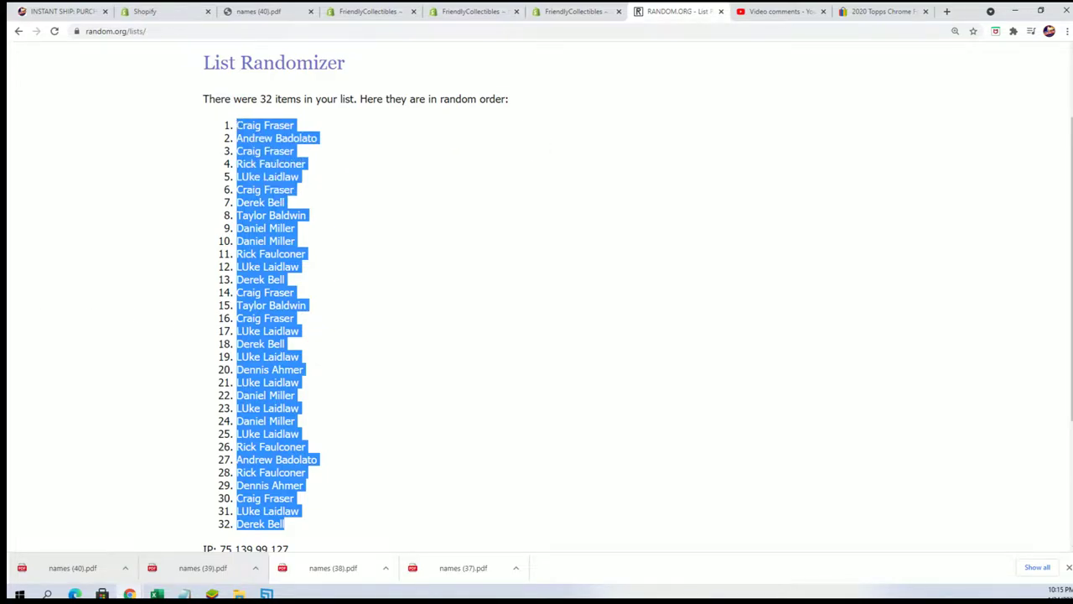
key("alt+Tab")
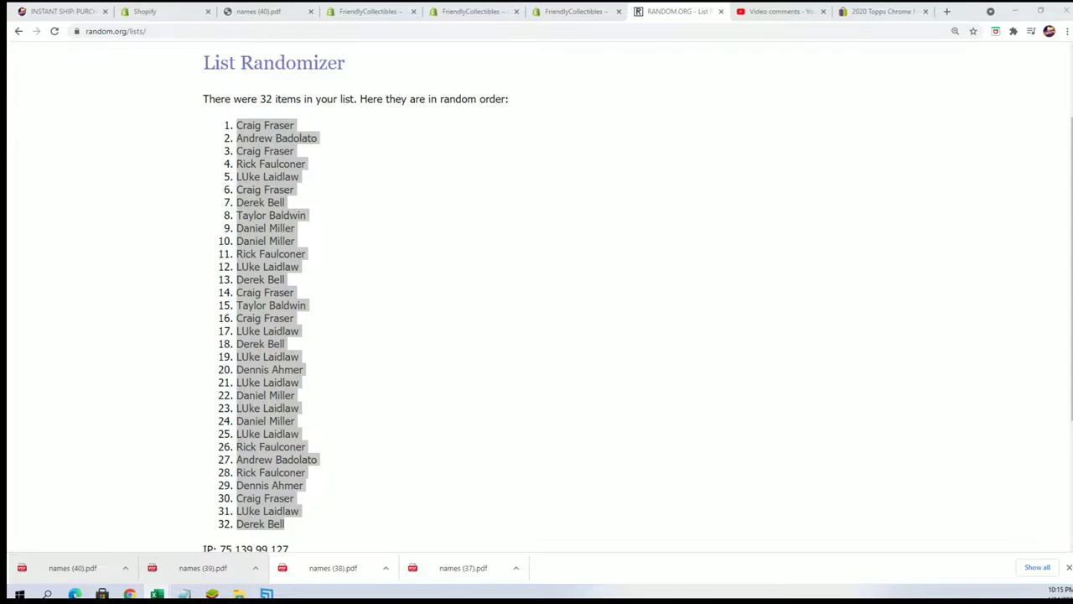
Paste the copied names into cell A2 under OWNER NAMES and check the result
key("alt+Tab")
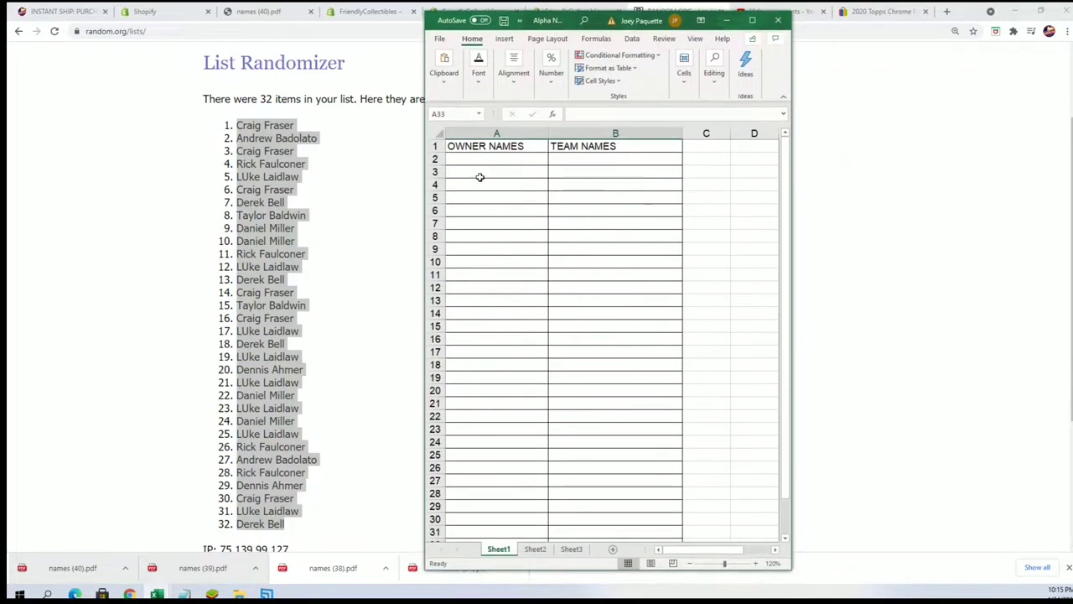
left_click(455, 160)
right_click(455, 160)
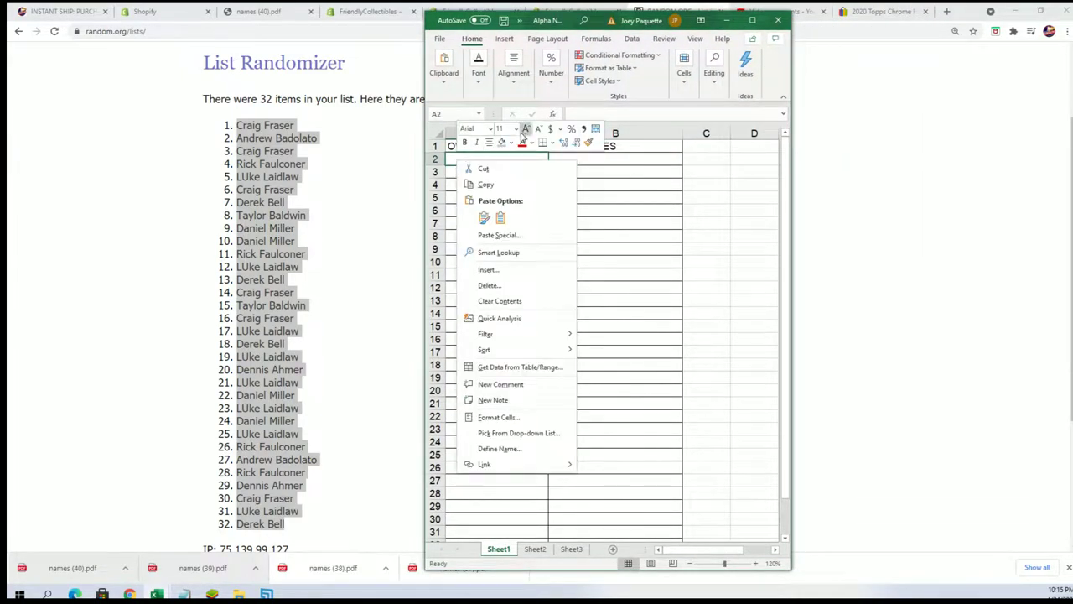
left_click(485, 219)
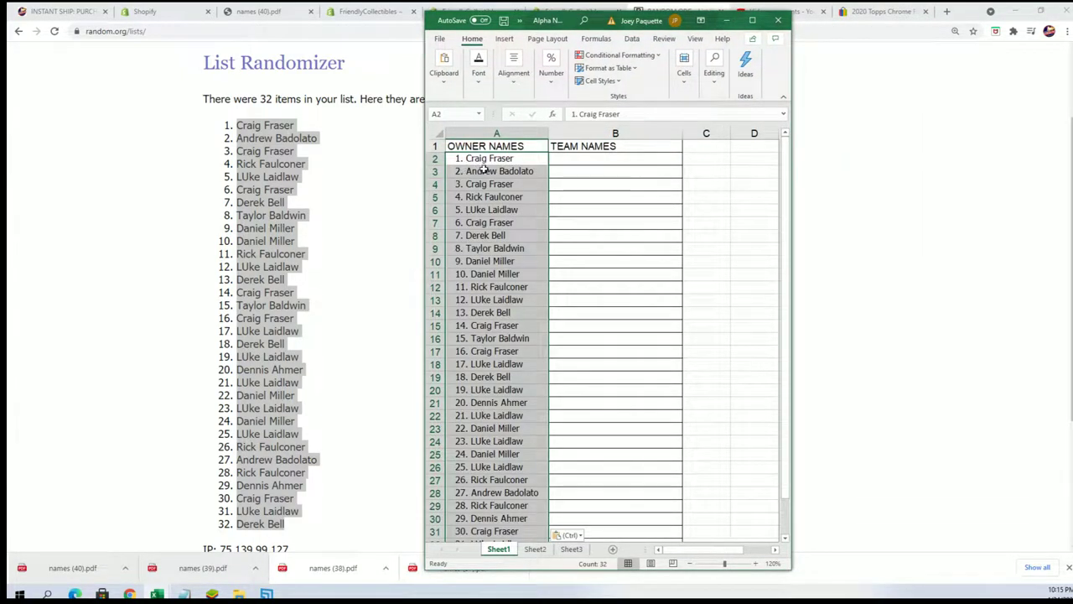
left_click(735, 22)
double_click(646, 7)
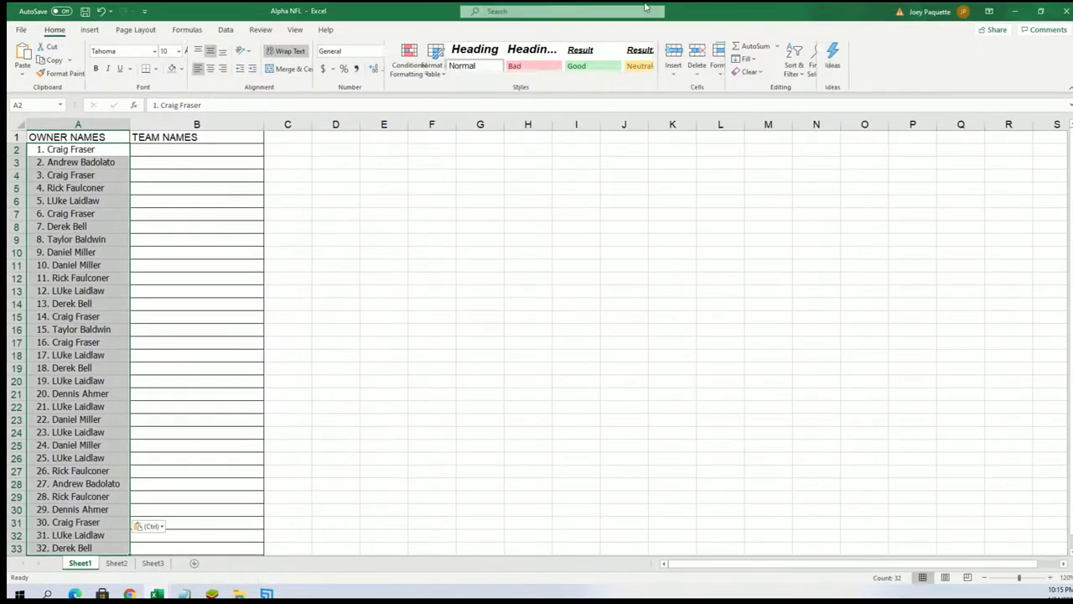
Undo that paste and re-paste the names into A2 as plain Text via Paste Special
left_click(101, 10)
right_click(48, 151)
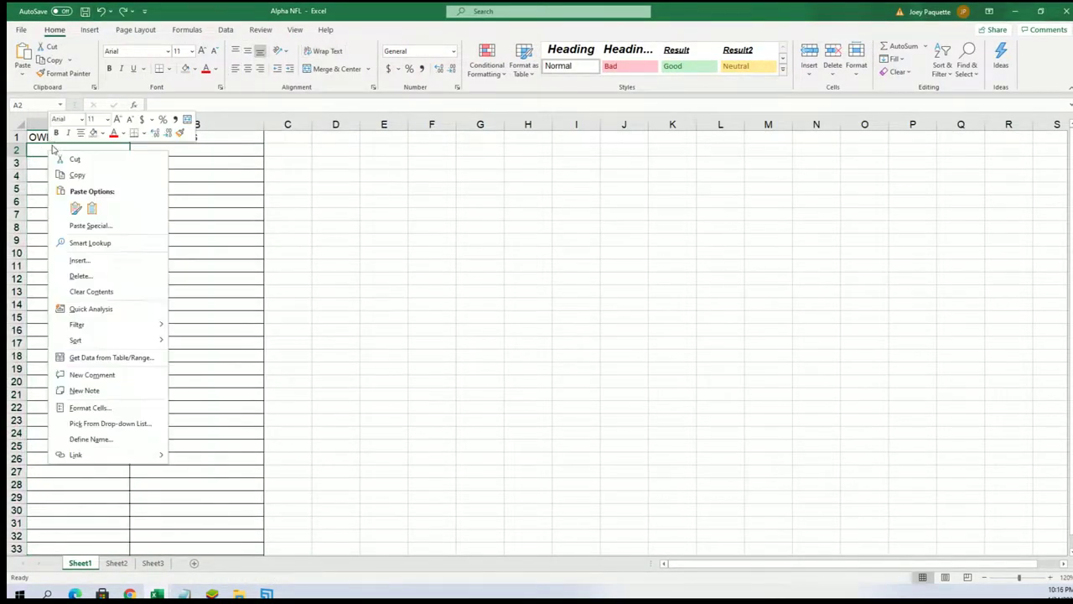
left_click(78, 229)
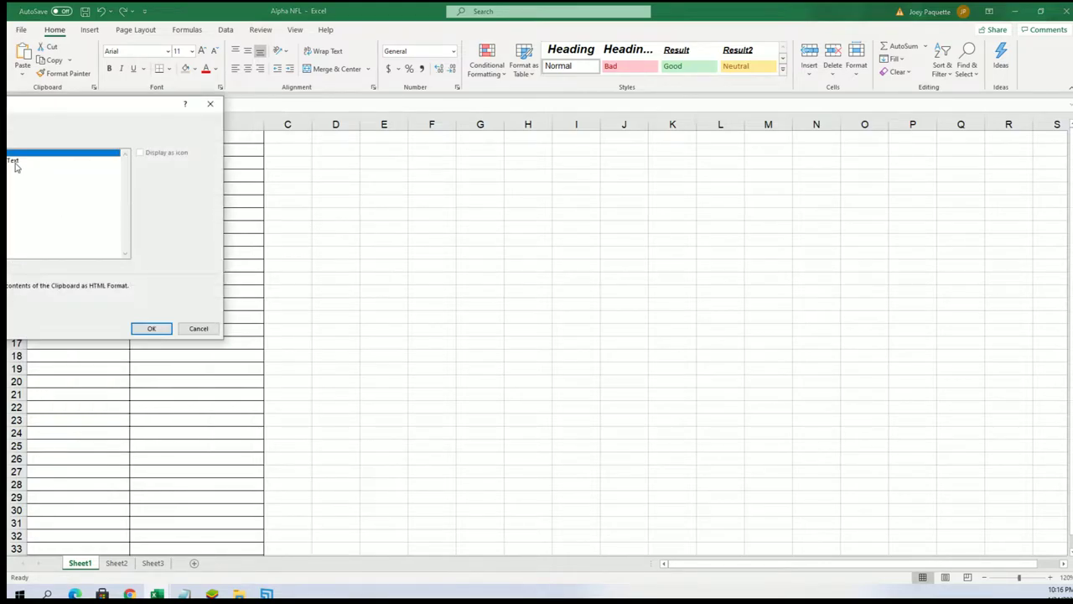
left_click(15, 164)
left_click(151, 328)
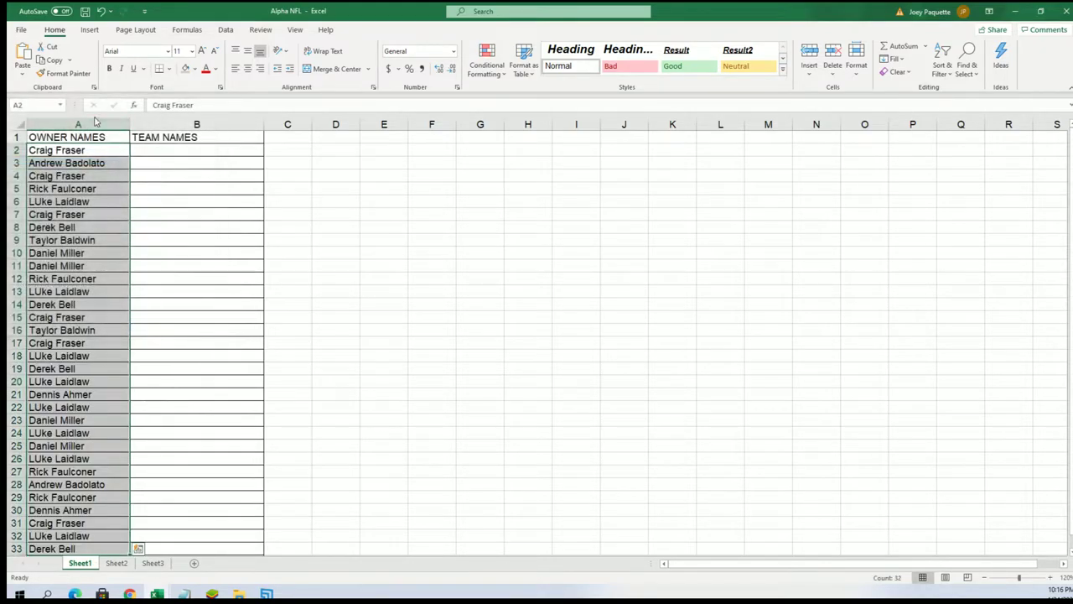
left_click(146, 151)
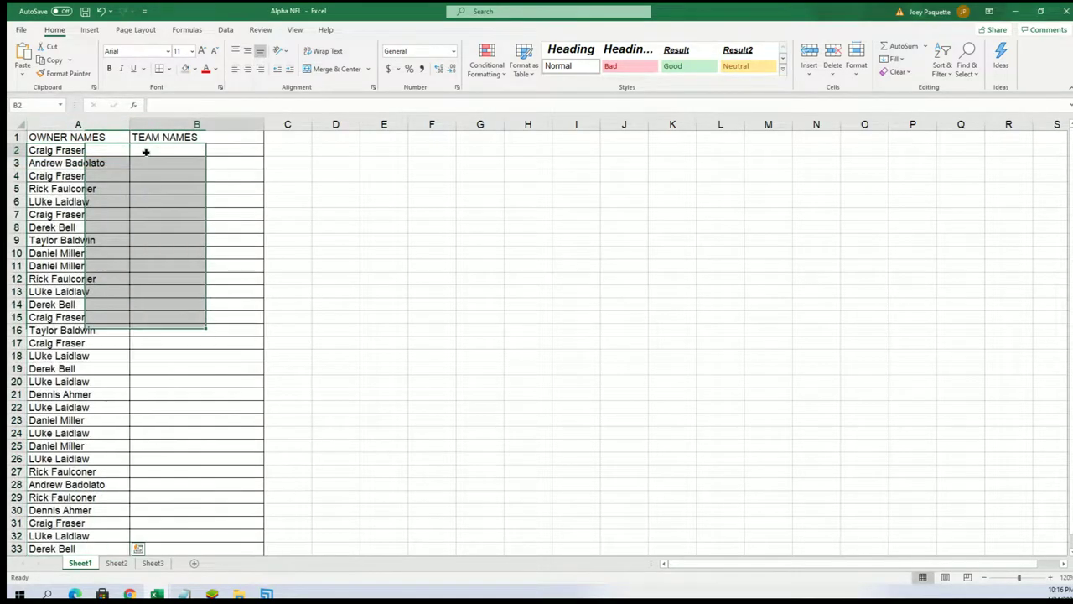
left_click(1015, 11)
scroll(378, 290, "up", 3)
Open a fresh List Randomizer and copy team names Arizona Cardinals through Washington Redskins from Notepad
mouse_move(402, 69)
left_click(426, 86)
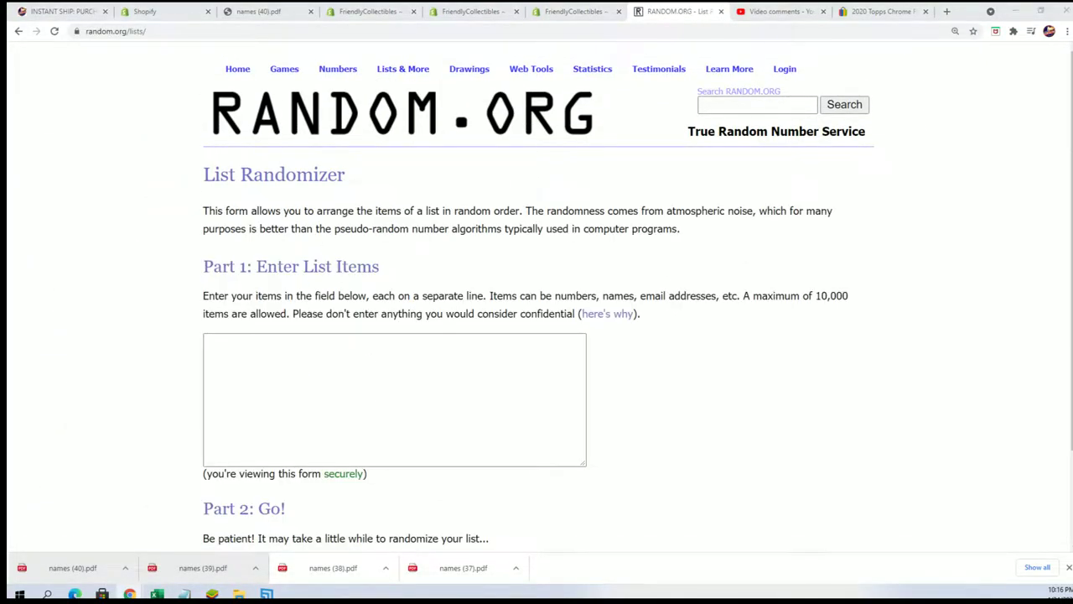
key("alt+Tab")
scroll(611, 370, "down", 8)
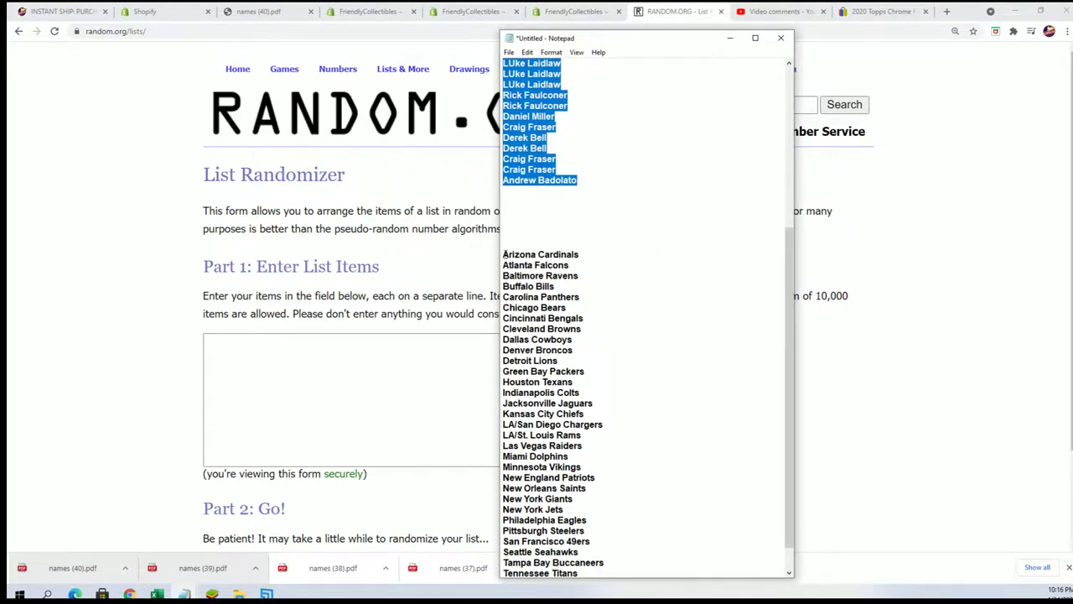
mouse_move(504, 254)
left_mouse_down()
mouse_move(549, 427)
mouse_move(554, 575)
left_mouse_up()
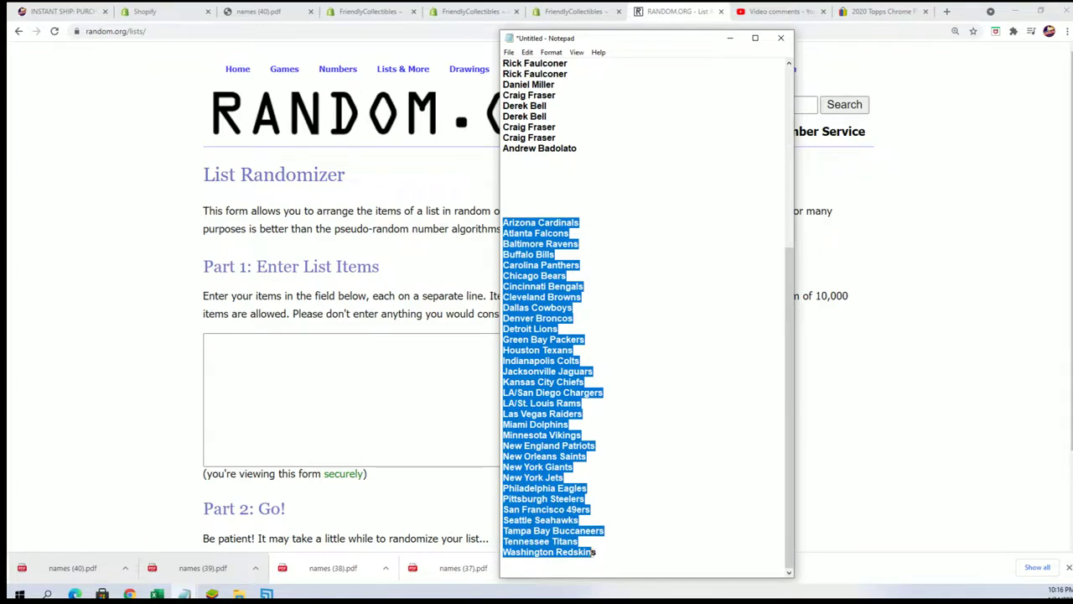
left_click_drag(602, 545, 580, 512)
mouse_move(600, 549)
left_mouse_down()
mouse_move(520, 498)
mouse_move(503, 222)
left_mouse_up()
right_click(508, 245)
left_click(545, 286)
Paste the 32 NFL team names into the List Randomizer's item box
left_click(318, 366)
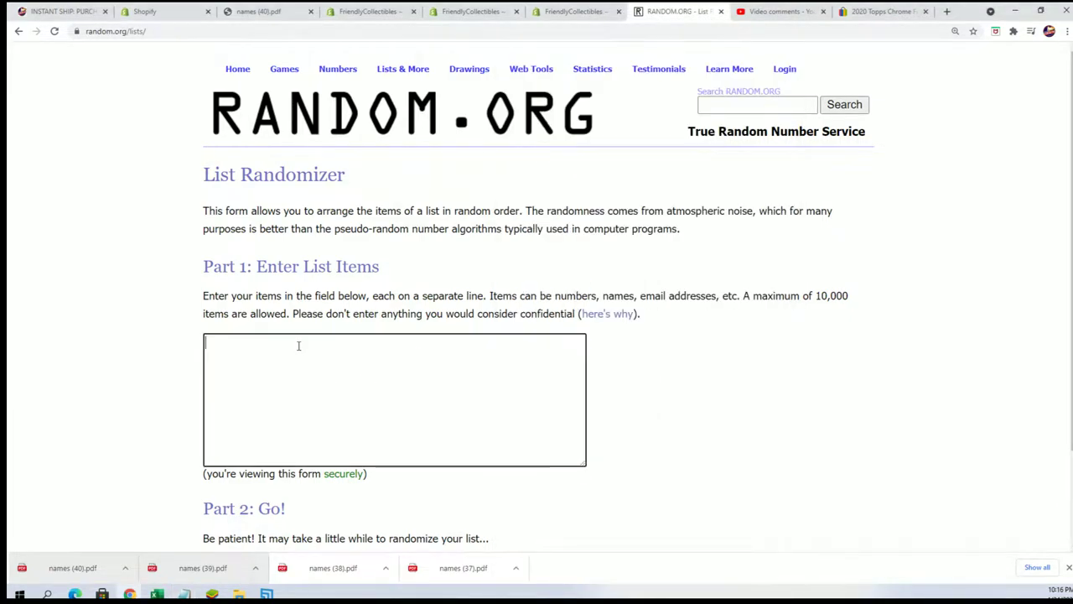
right_click(296, 345)
left_click(340, 433)
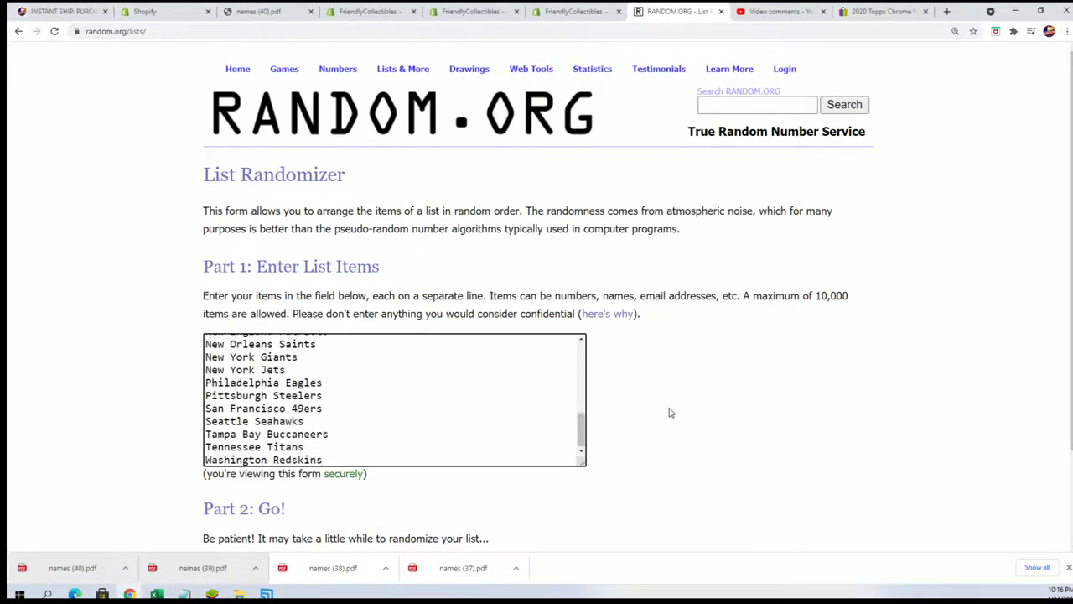
scroll(670, 414, "down", 3)
Randomize the 32 team names and re-shuffle them five more times with Again!
left_click(238, 450)
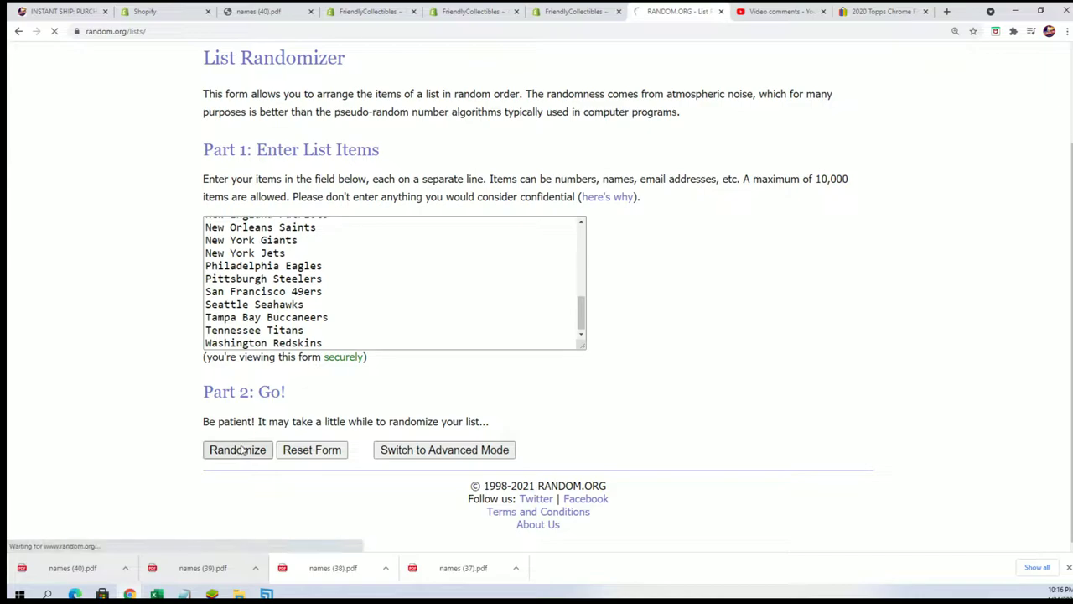
scroll(251, 453, "down", 5)
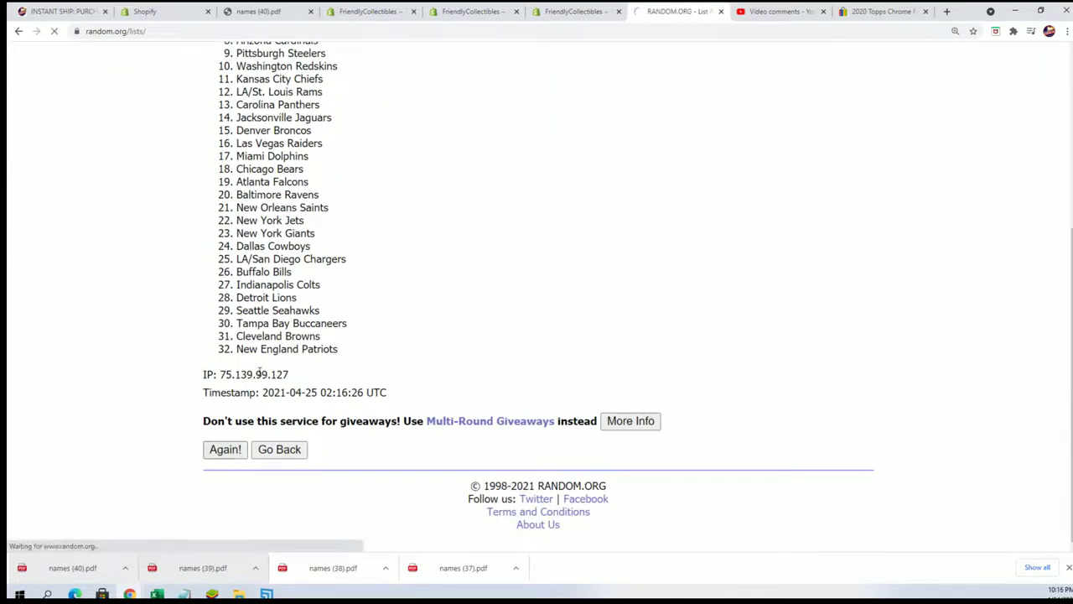
left_click(212, 449)
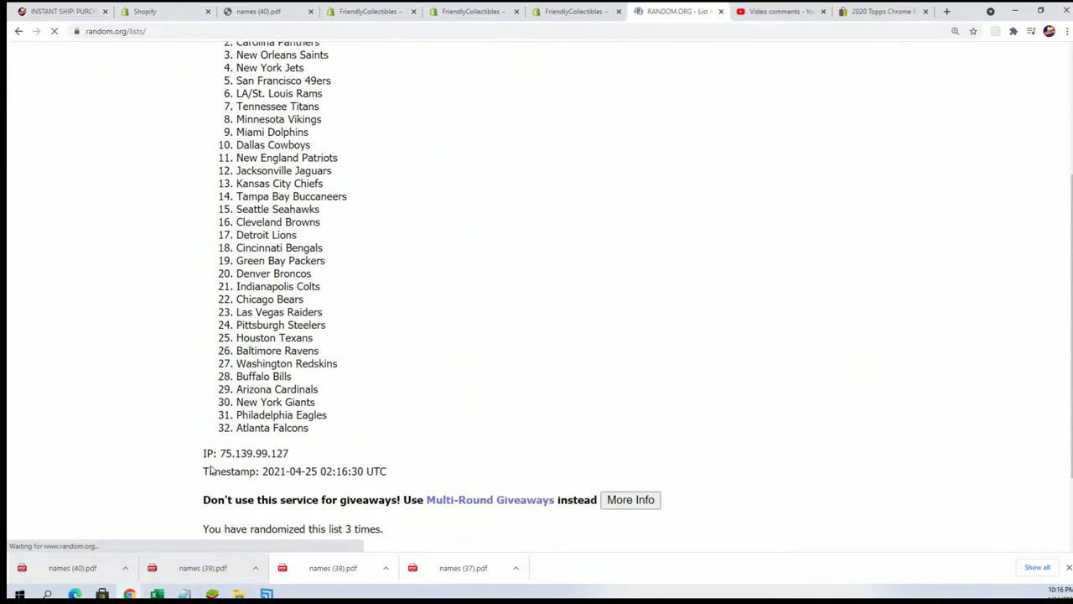
left_click(222, 454)
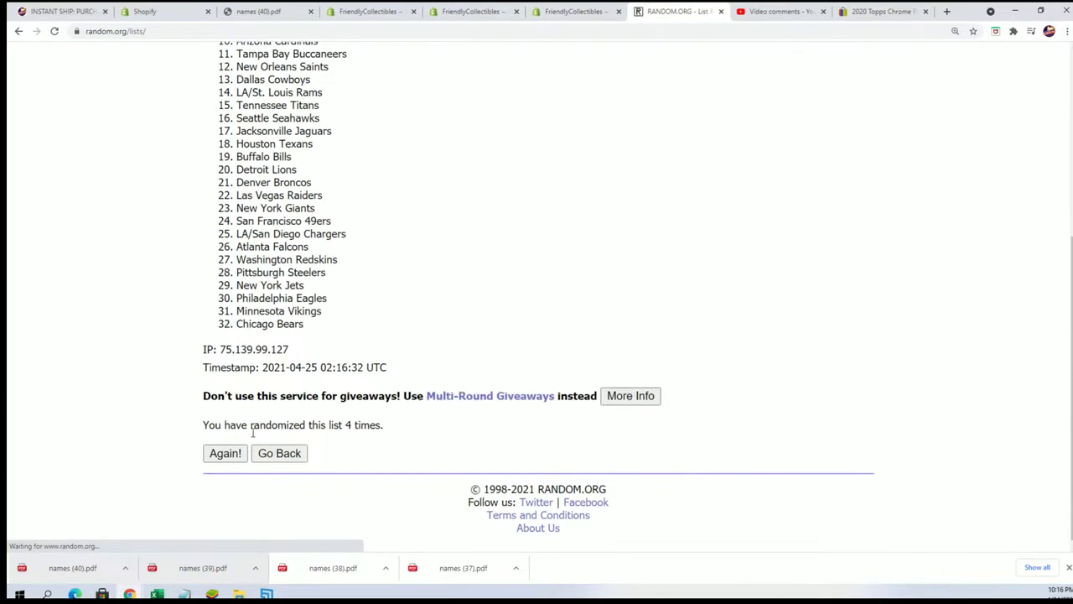
left_click(222, 505)
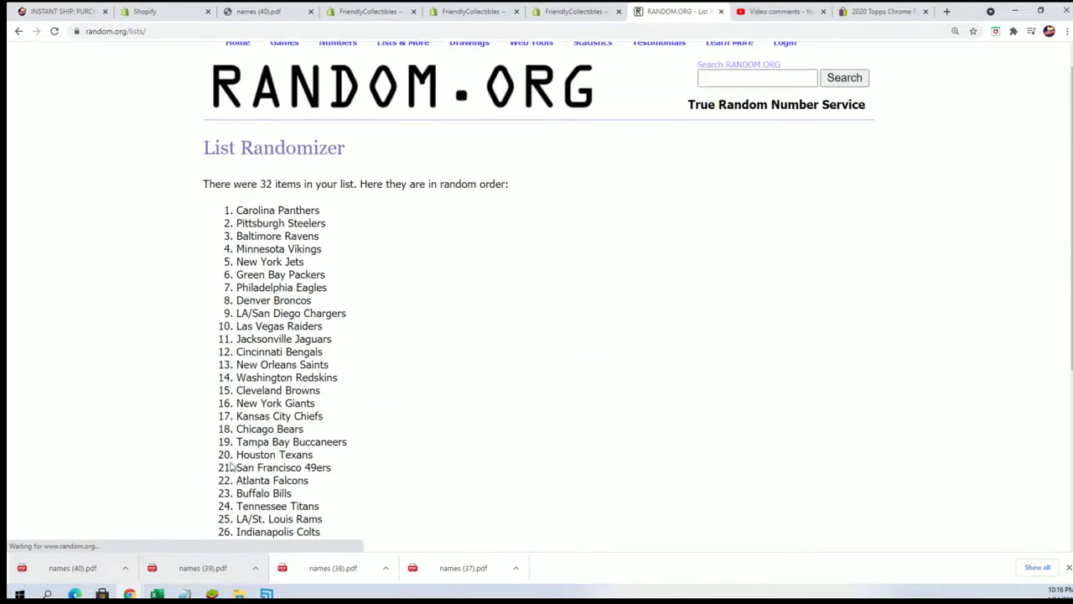
left_click(226, 451)
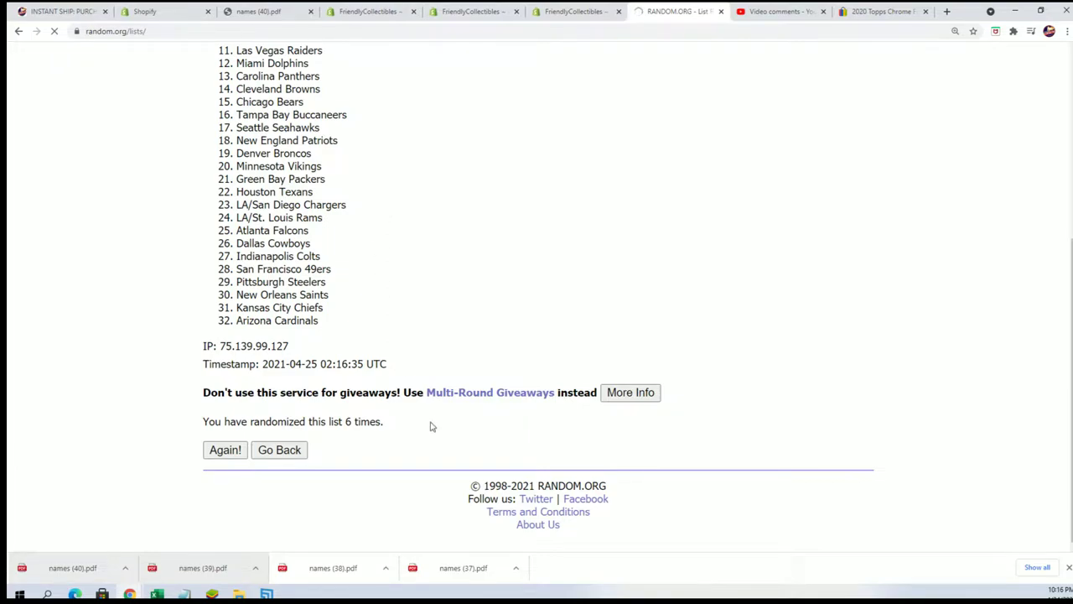
left_click(226, 449)
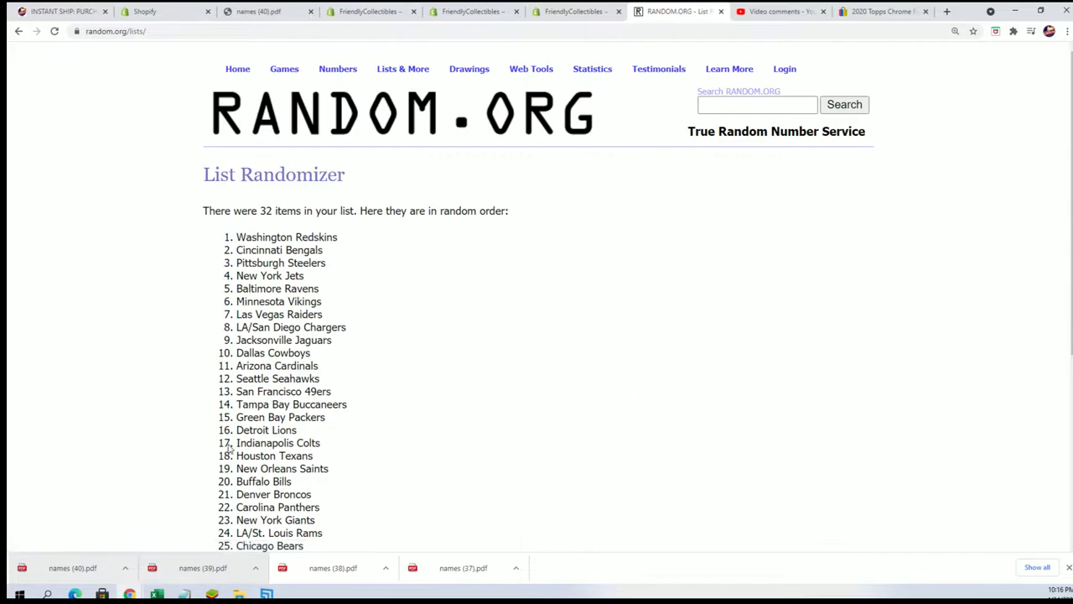
Copy shuffled teams 1 through 31 from the RANDOM.ORG results
scroll(375, 294, "down", 5)
scroll(371, 331, "up", 3)
mouse_move(232, 89)
left_mouse_down()
mouse_move(349, 496)
mouse_move(338, 476)
left_mouse_up()
right_click(285, 141)
left_click(302, 148)
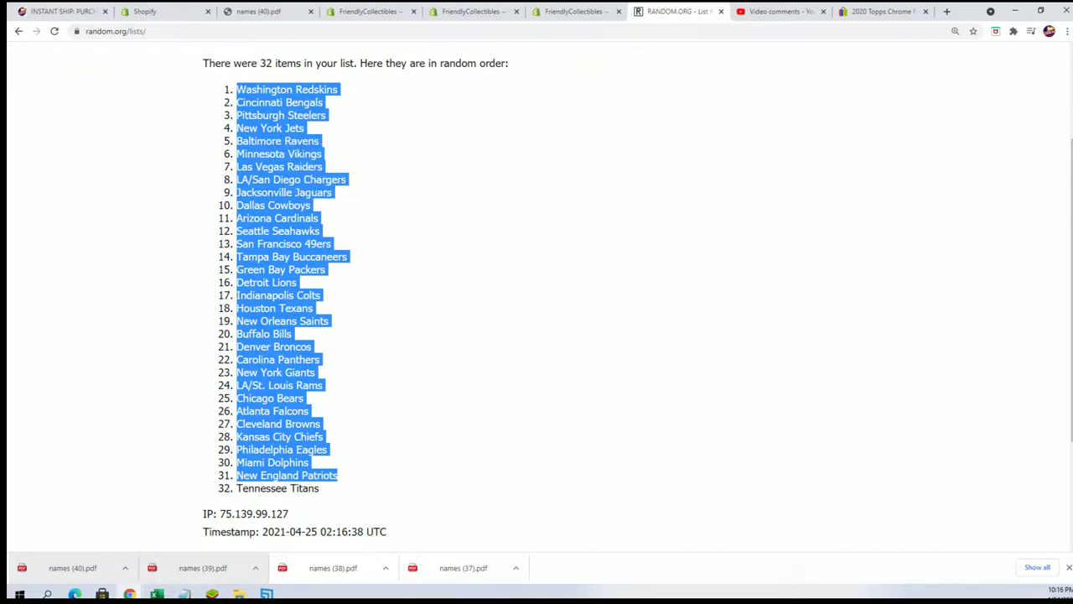
Paste the teams into B2 as plain Text and shrink the Excel window beside the browser
key("alt+Tab")
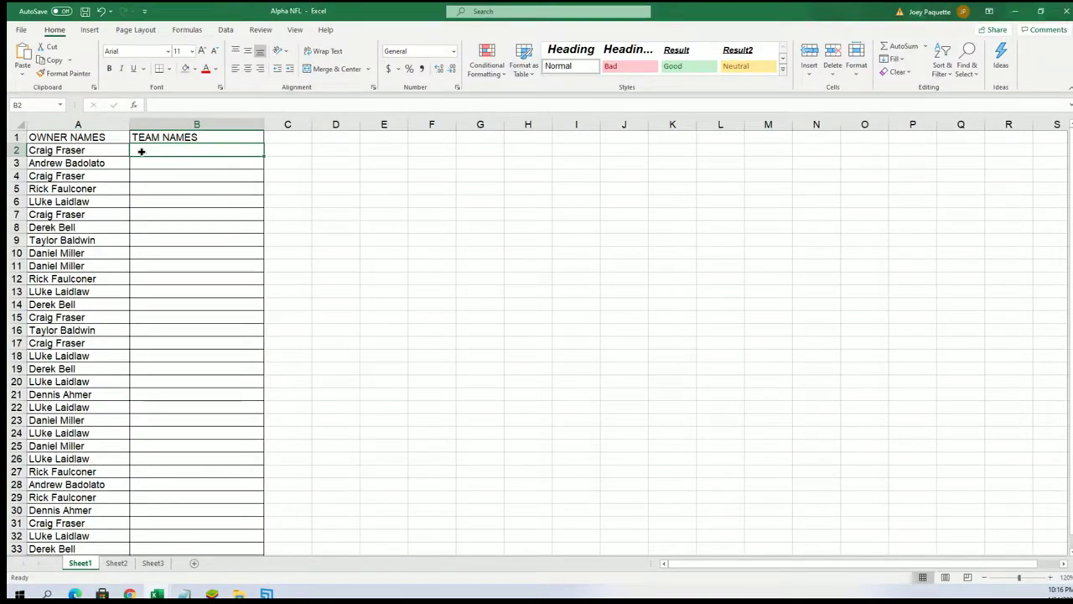
right_click(141, 151)
left_click(169, 223)
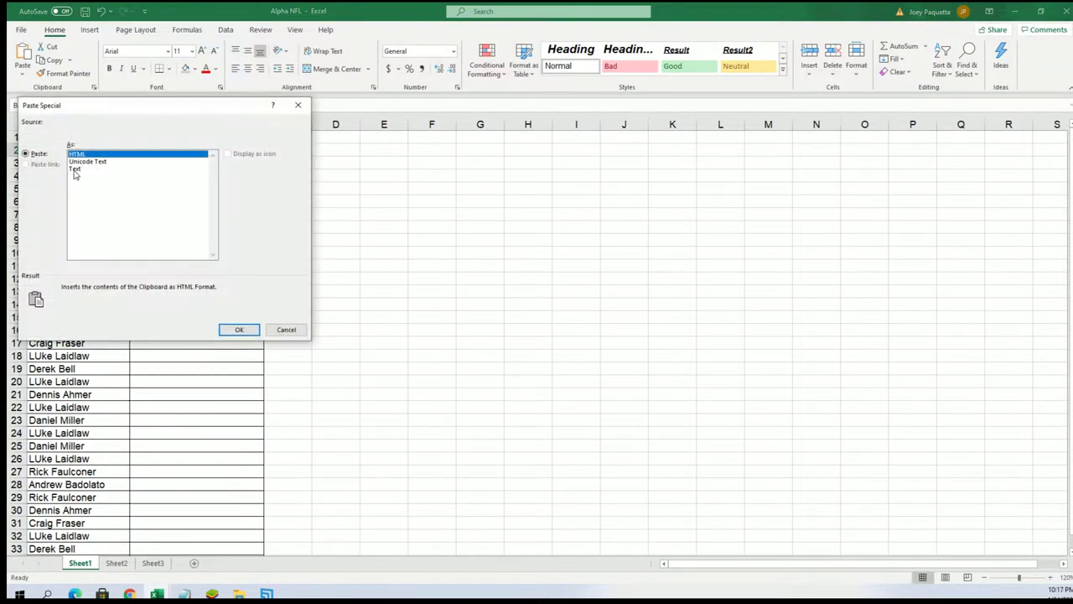
left_click(73, 171)
left_click(232, 329)
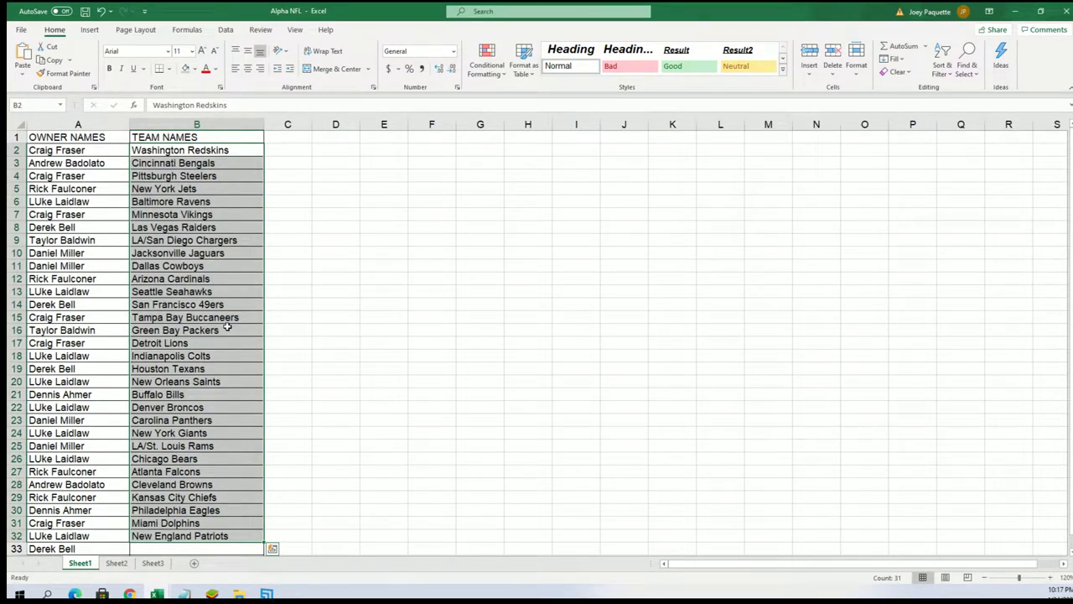
mouse_move(192, 11)
left_mouse_down()
mouse_move(536, 374)
mouse_move(628, 403)
mouse_move(581, 125)
mouse_move(586, 15)
mouse_move(606, 23)
left_mouse_up()
scroll(587, 336, "down", 1)
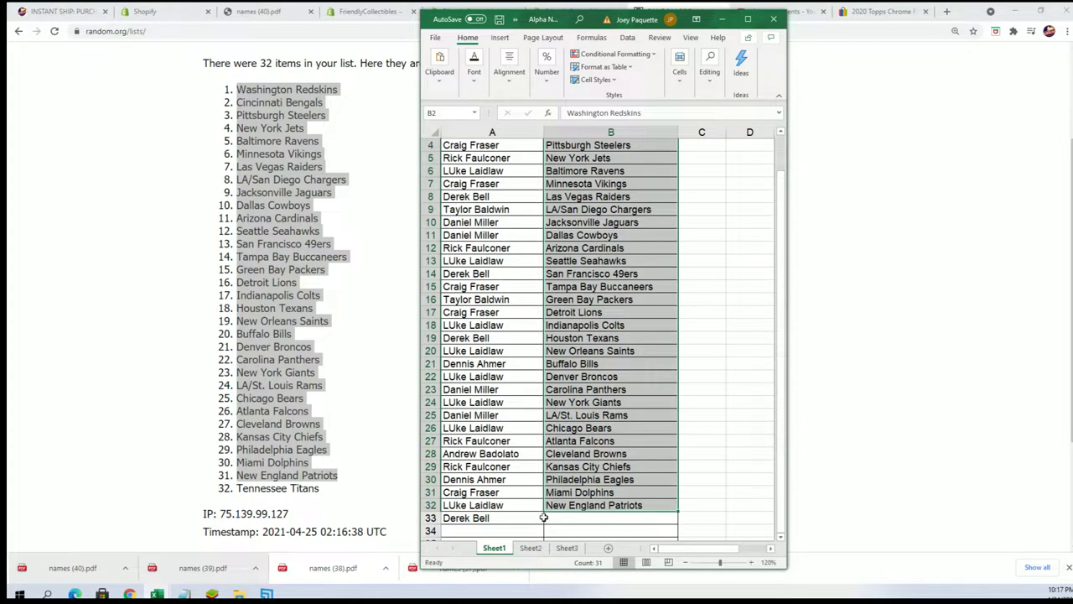
Copy Tennessee Titans from the shuffled list and paste it into cell B33
left_click(545, 519)
mouse_move(322, 490)
left_mouse_down()
mouse_move(276, 513)
mouse_move(248, 488)
left_mouse_up()
right_click(244, 488)
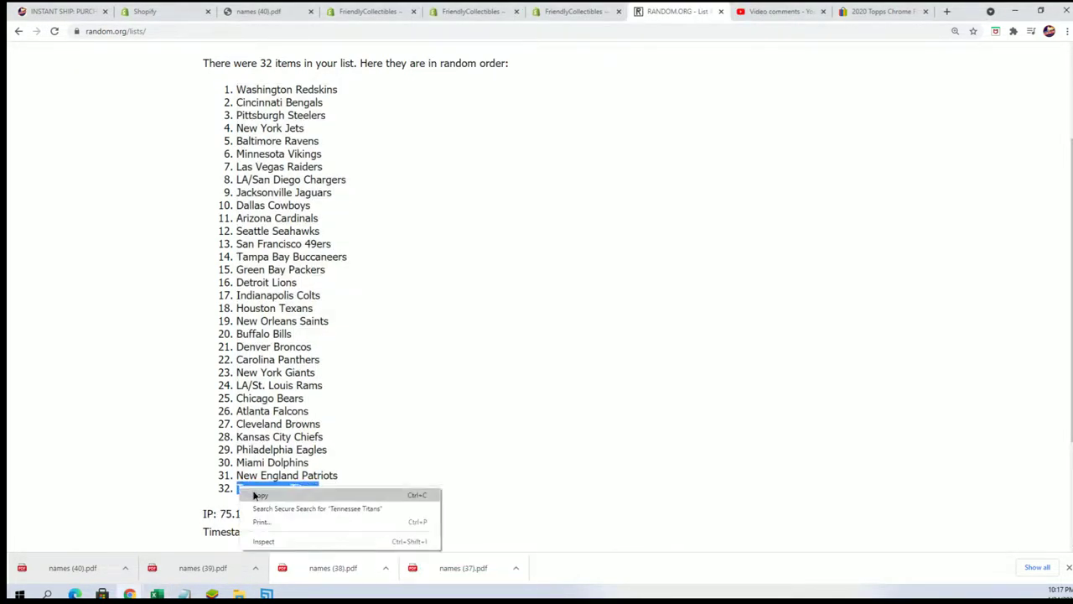
left_click(256, 495)
key("alt+Tab")
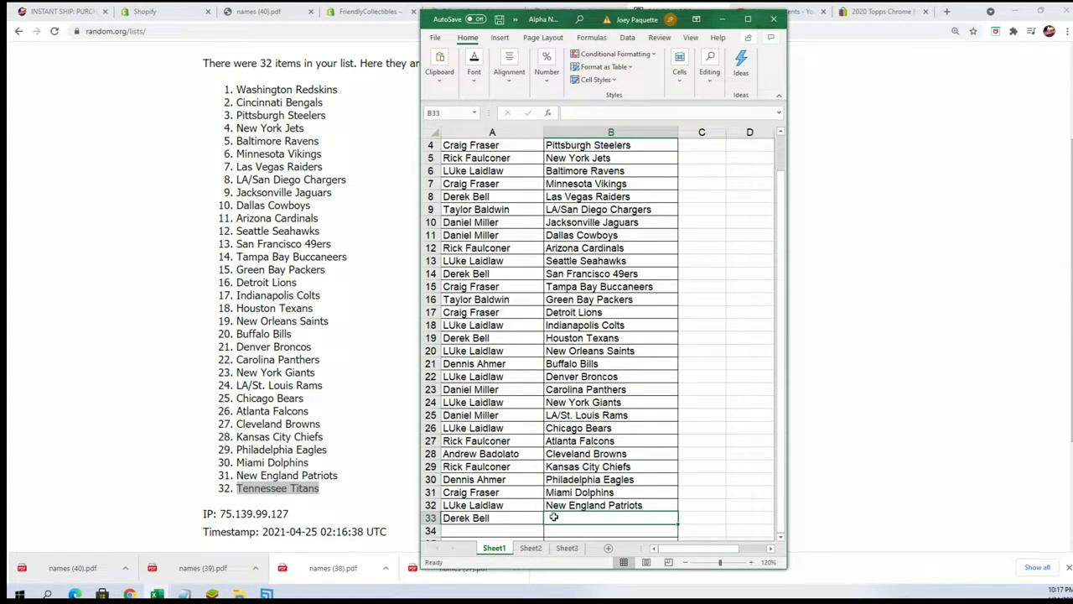
right_click(553, 518)
left_click(583, 454)
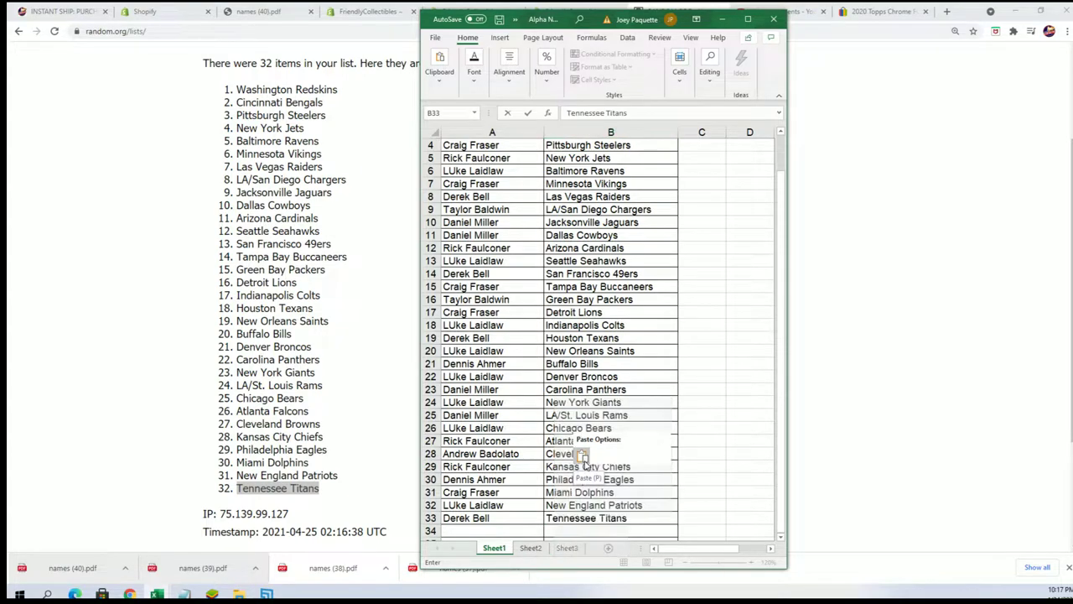
left_click(637, 275)
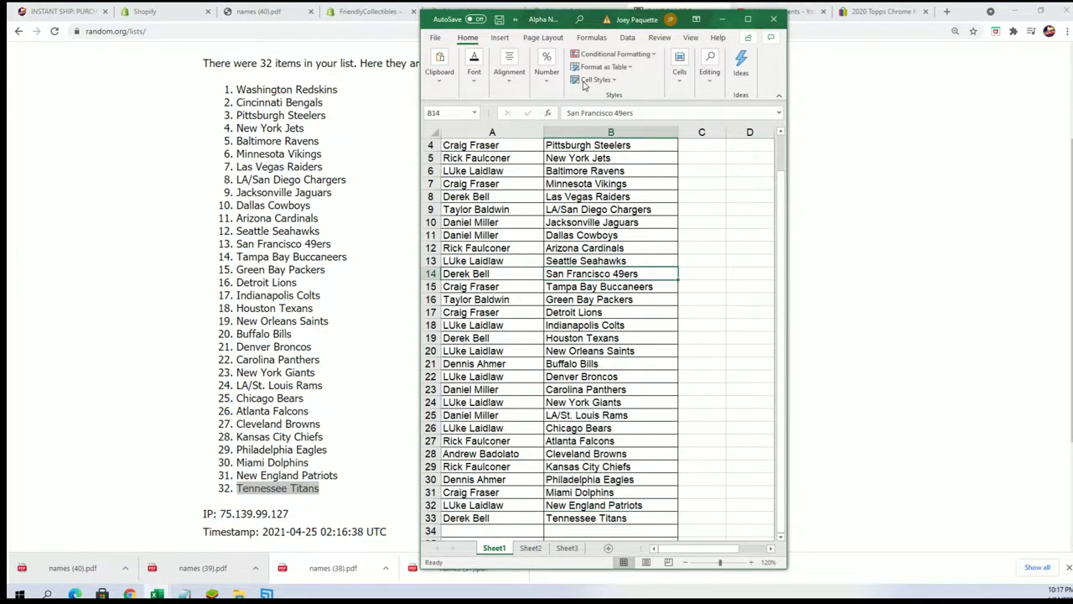
Maximize Excel again and narrow column A to fit the owner names
left_click(747, 19)
scroll(239, 218, "up", 1)
left_click(99, 124)
left_click_drag(130, 124, 112, 124)
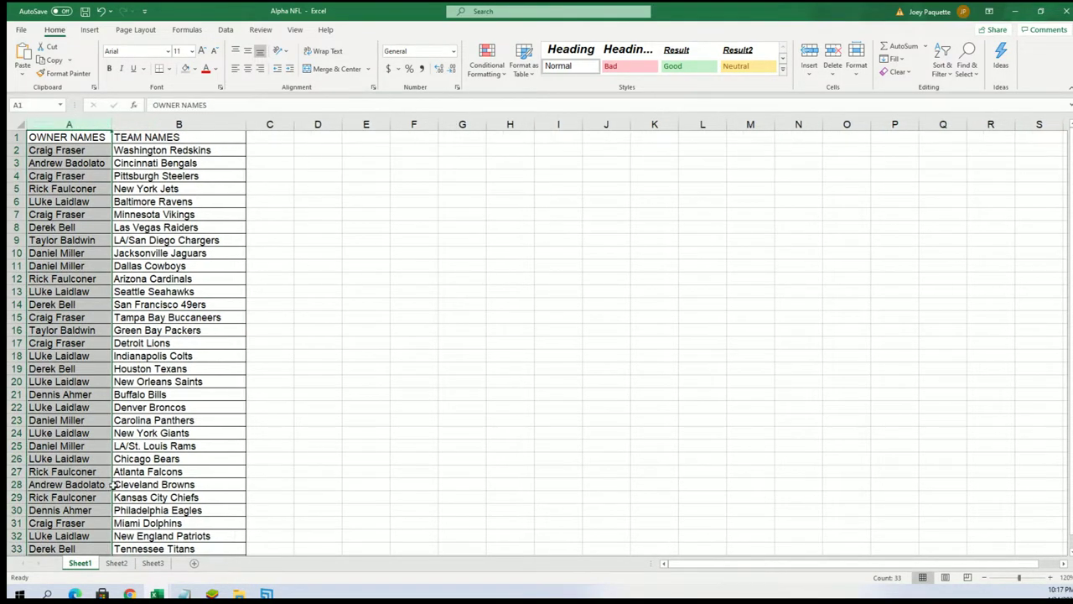
Sort B2:B33 A to Z with the selection expanded so owners stay beside their teams
left_click(98, 166)
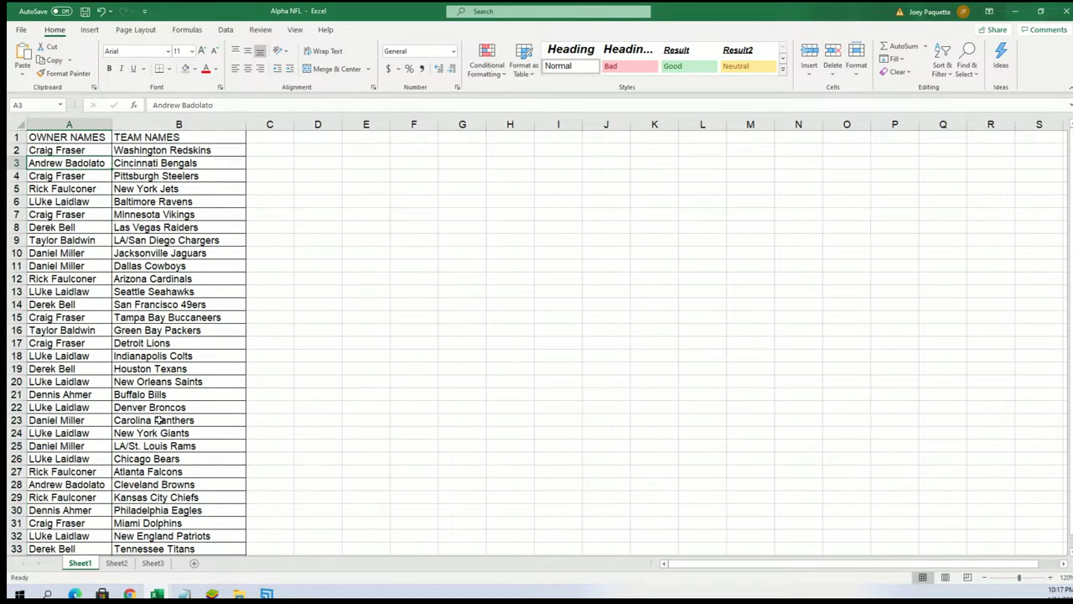
left_click(89, 508)
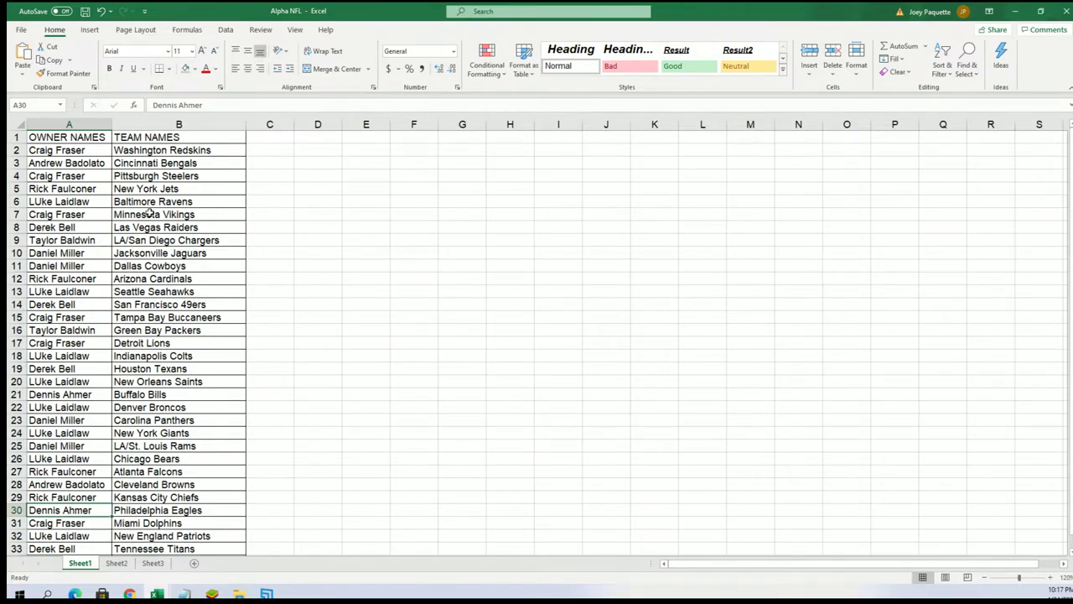
mouse_move(143, 152)
left_mouse_down()
mouse_move(178, 541)
mouse_move(178, 503)
mouse_move(179, 529)
mouse_move(235, 523)
left_mouse_up()
scroll(570, 172, "up", 1)
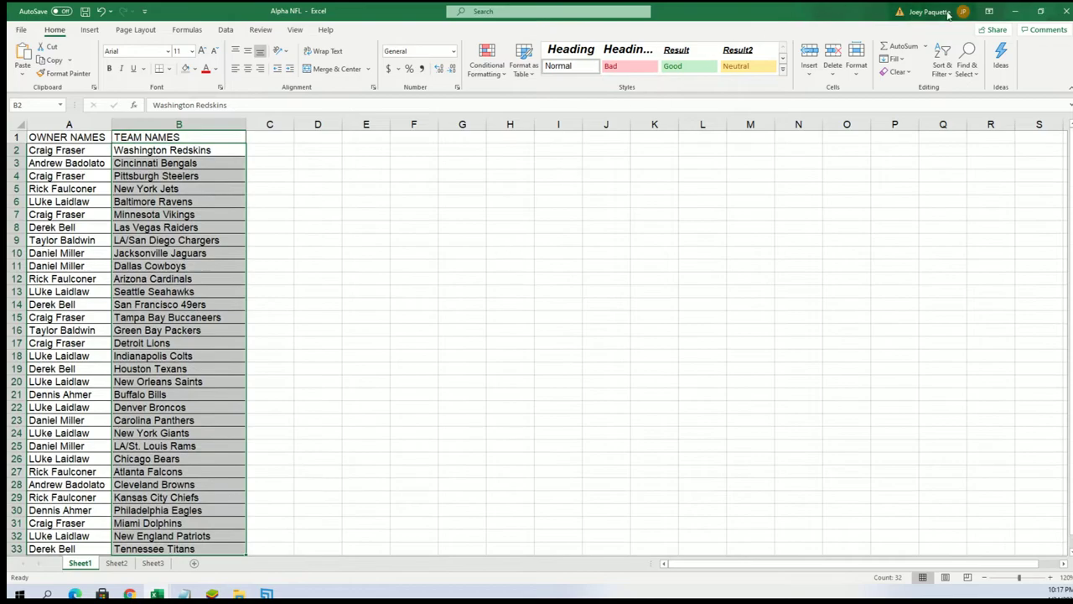
left_click(939, 71)
left_click(965, 103)
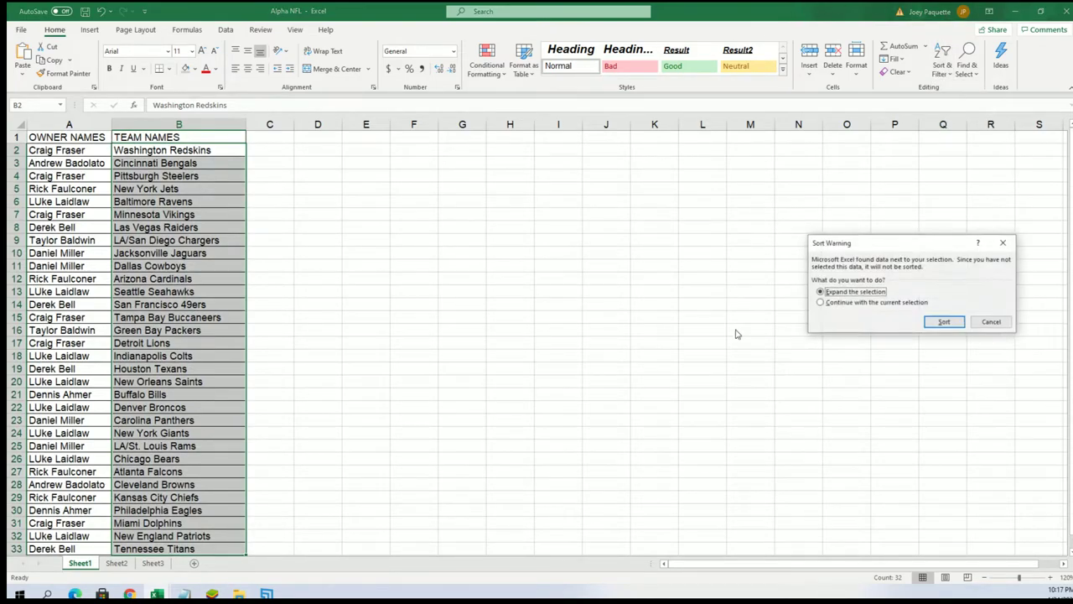
left_click(942, 320)
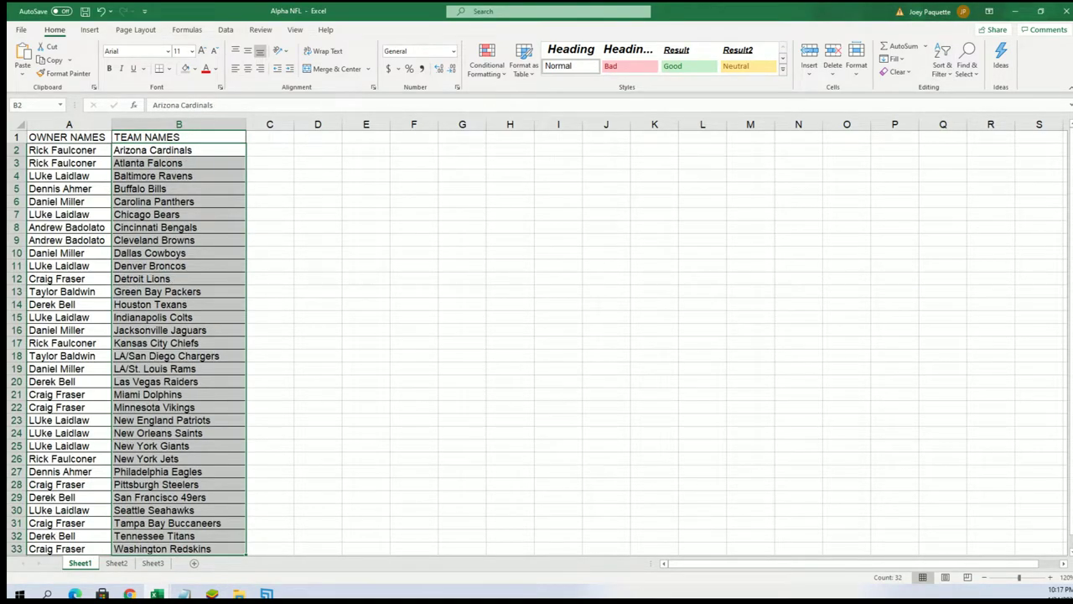